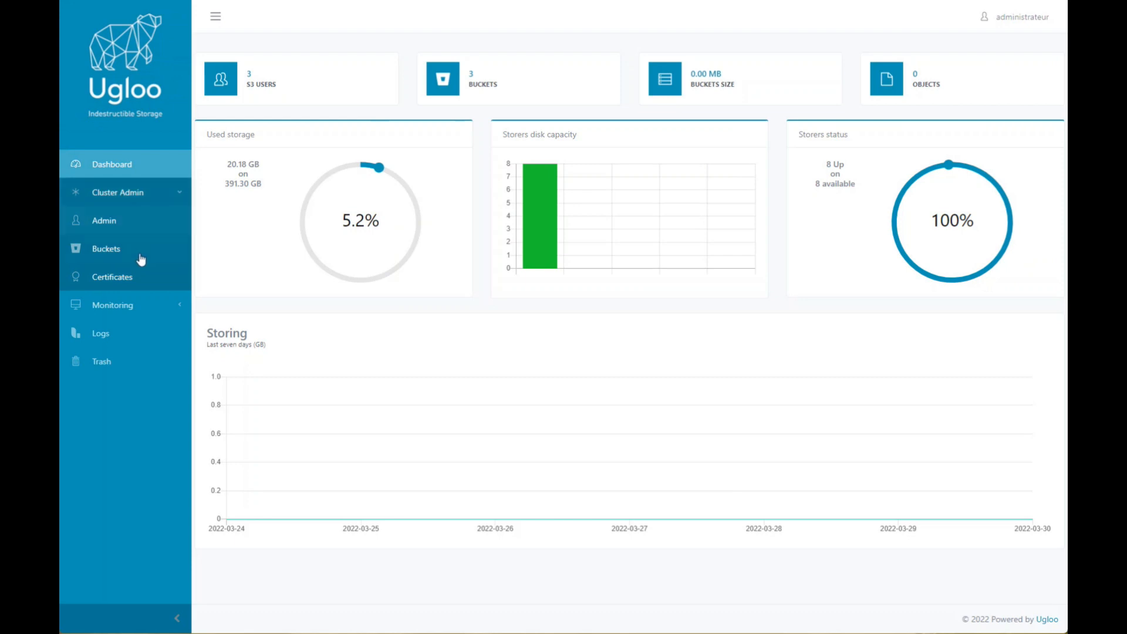
Review the cluster's buckets and its accounts, groups and policies.
left_click(141, 263)
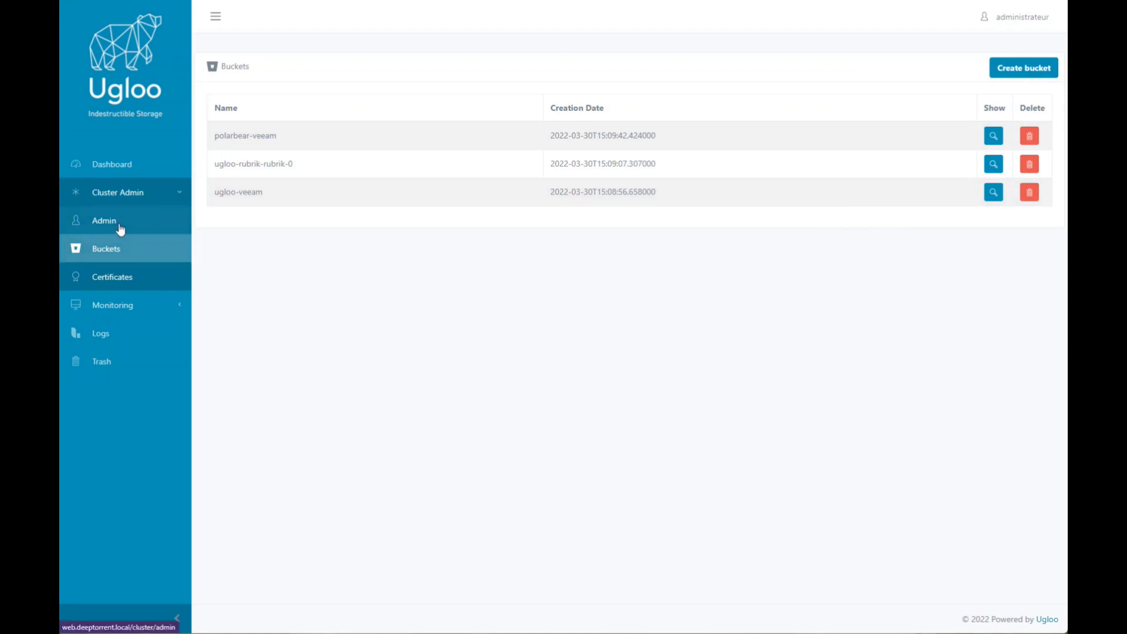
left_click(120, 229)
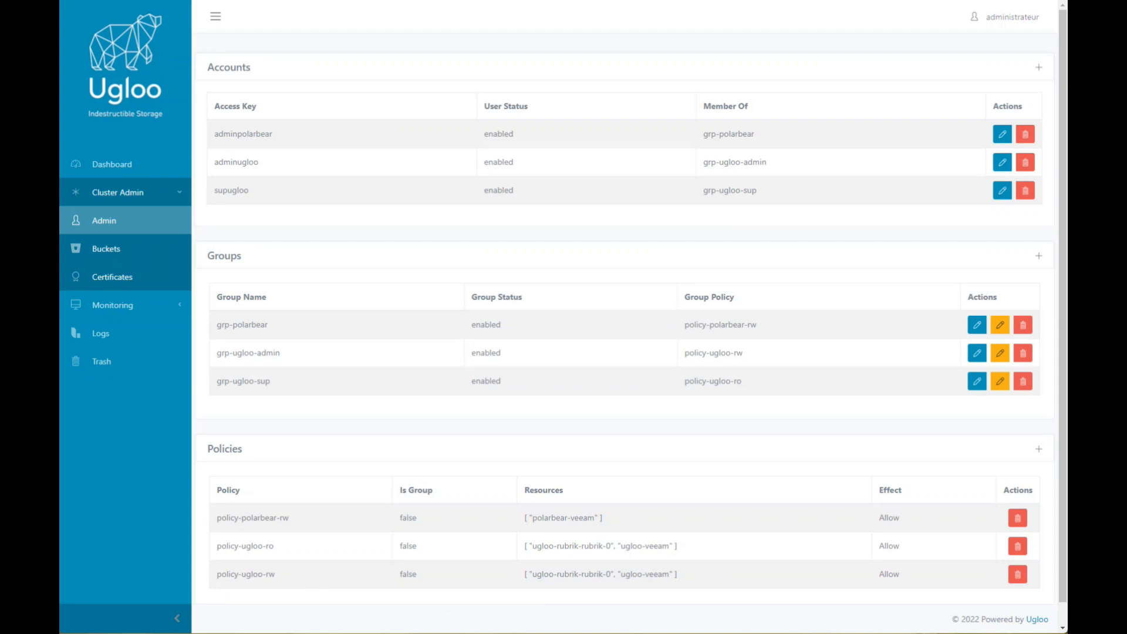
Switch to S3 Browser and review the connection details of the UGLOO-RW storage account.
key("alt+Tab")
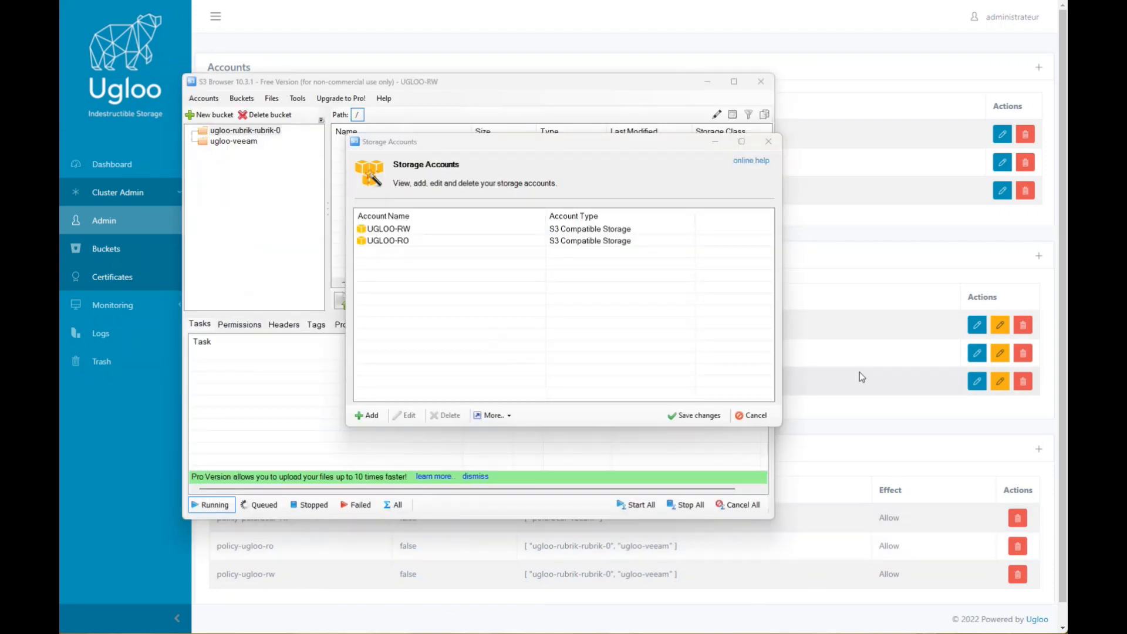
left_click(422, 233)
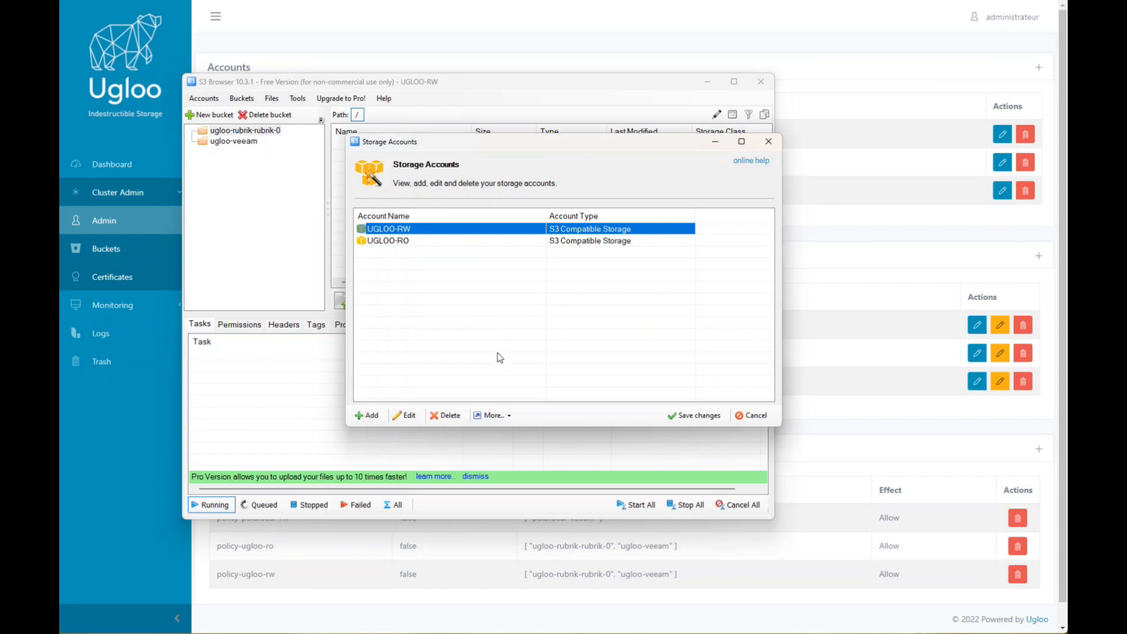
left_click(410, 418)
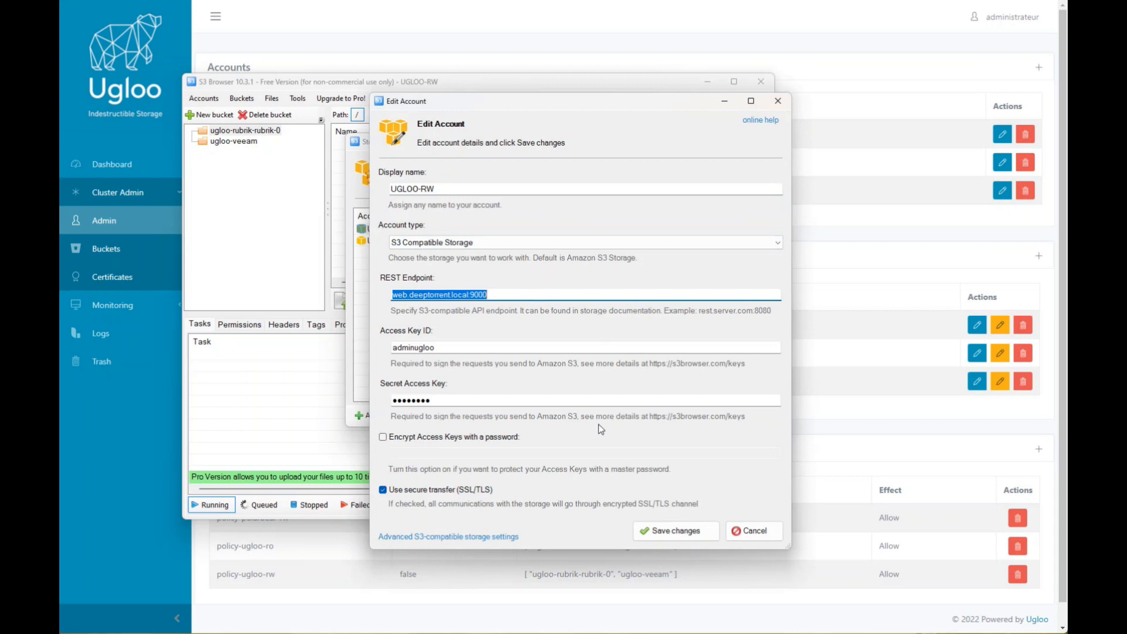
left_click(679, 531)
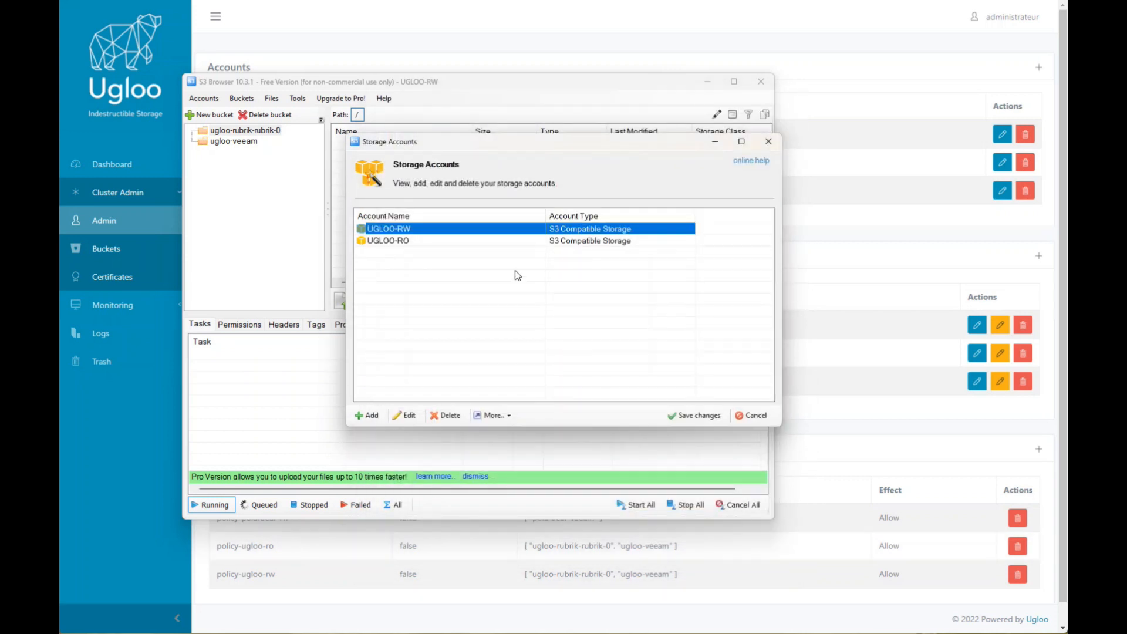
Review the connection details of the UGLOO-RO storage account and save the storage accounts list.
left_click(454, 241)
left_click(411, 416)
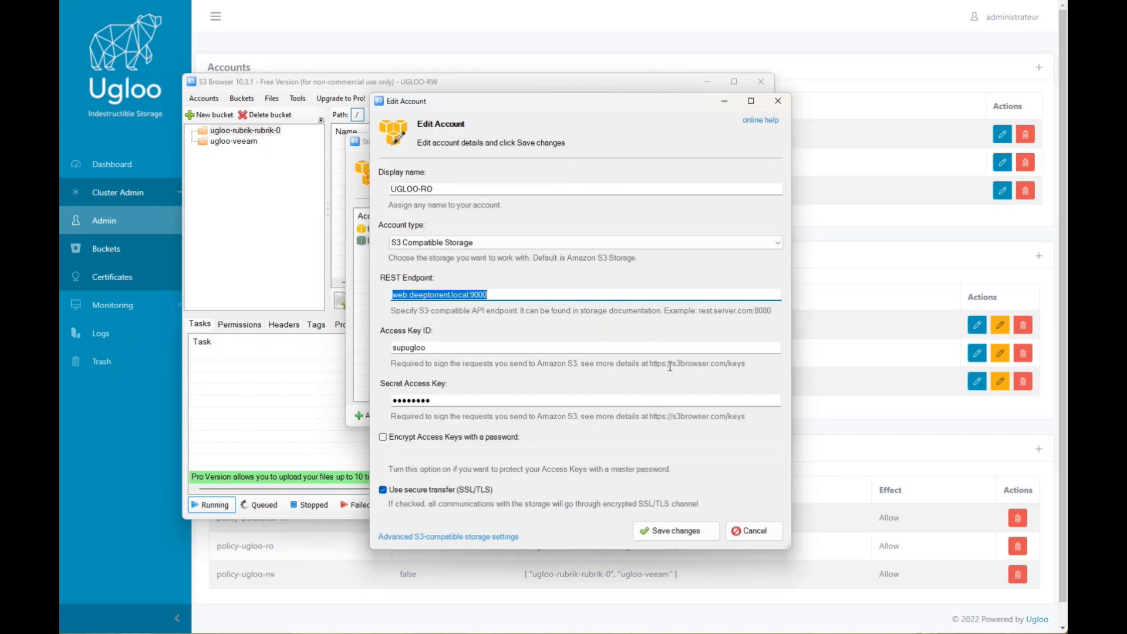
left_click(673, 535)
left_click(726, 415)
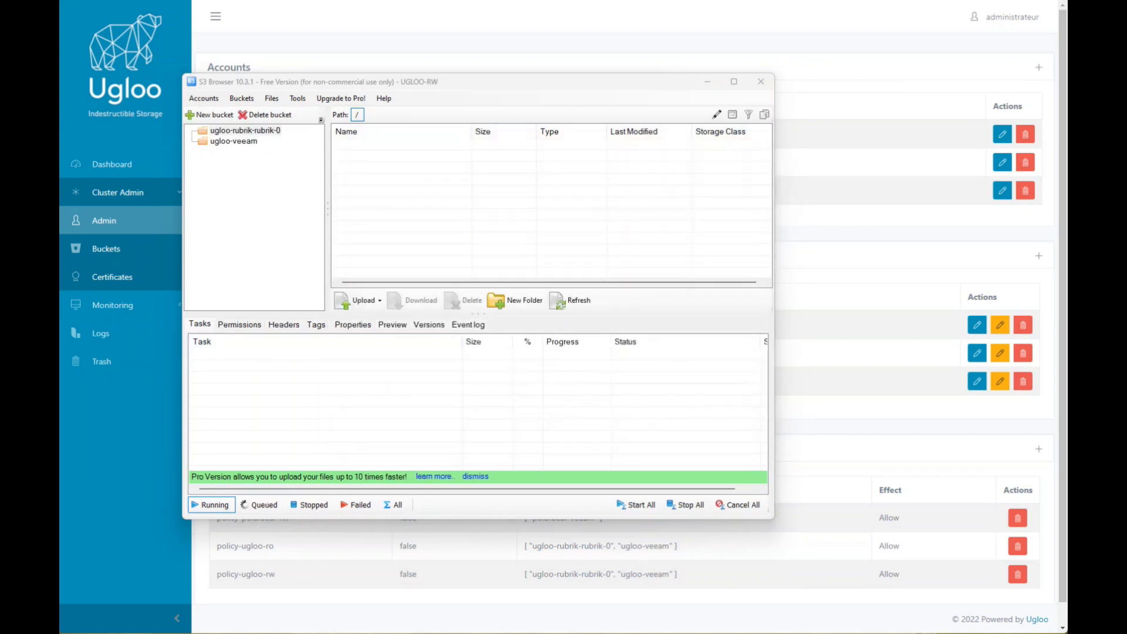
Check the ugloo-rubrik-rubrik-0 bucket and upload FondUGLOO.jpg to the ugloo-veeam bucket with the UGLOO-RW account.
left_click(254, 132)
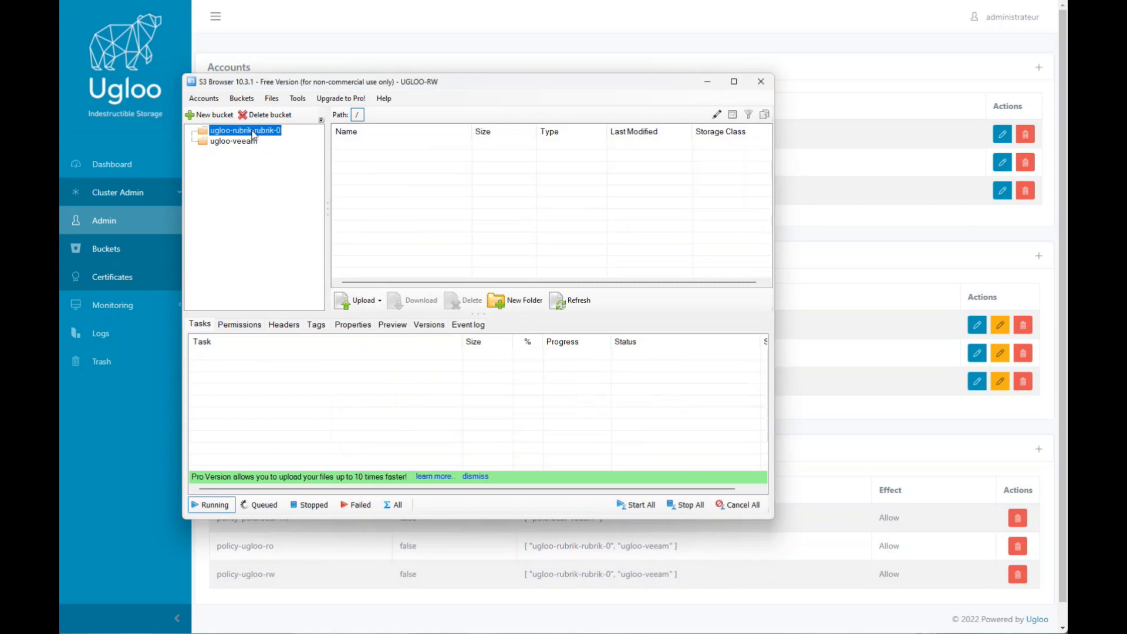
left_click(246, 143)
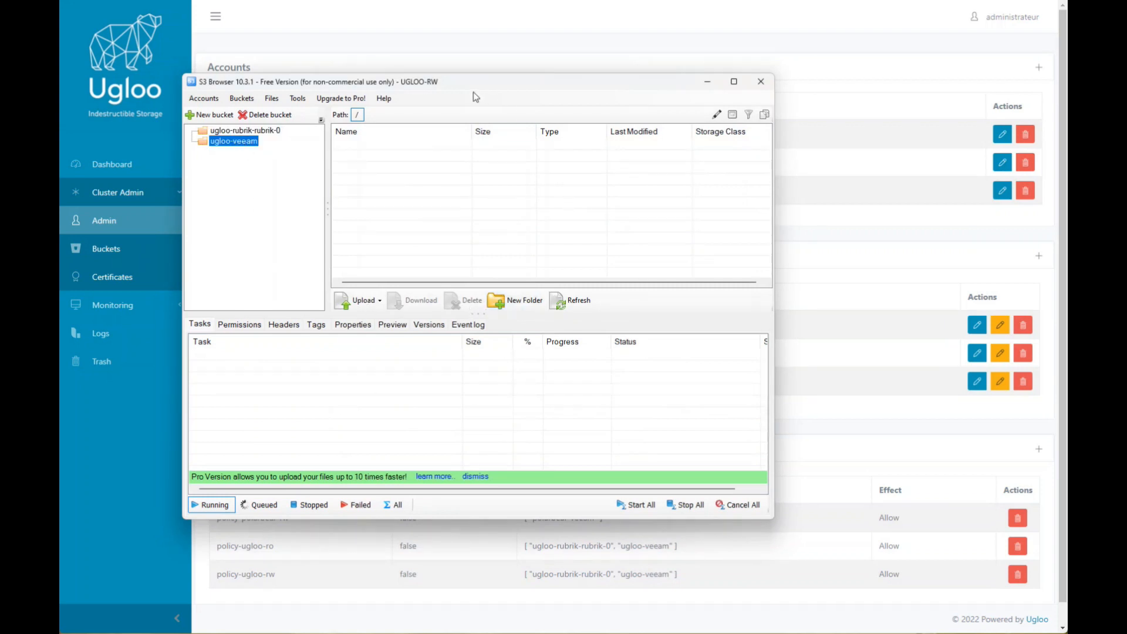
left_click(379, 305)
left_click(386, 252)
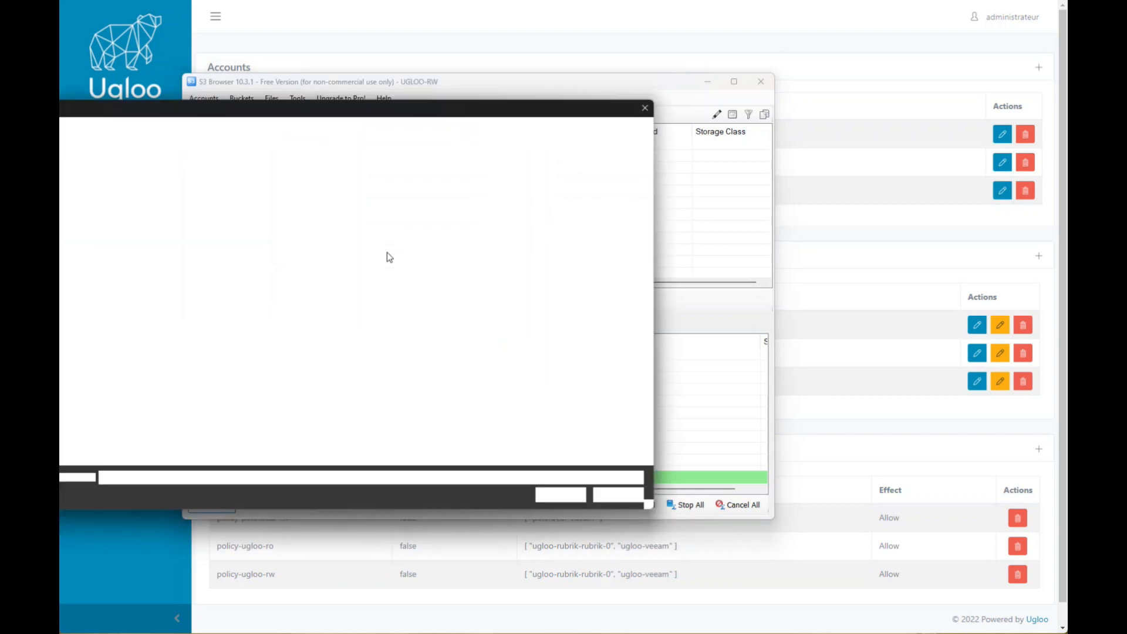
double_click(82, 223)
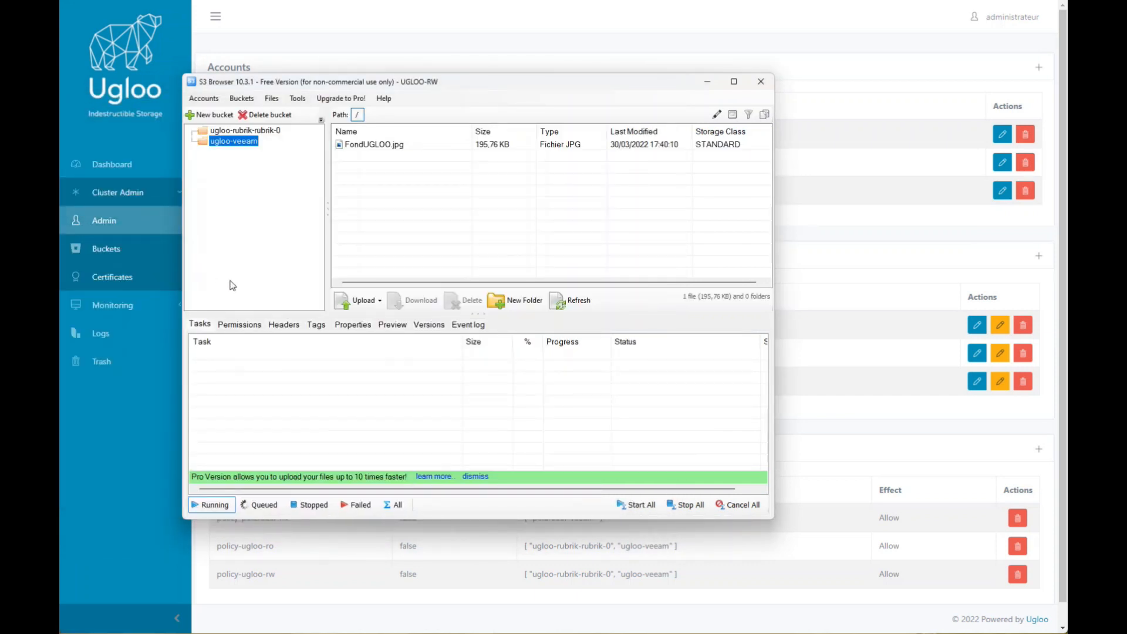
left_click(402, 151)
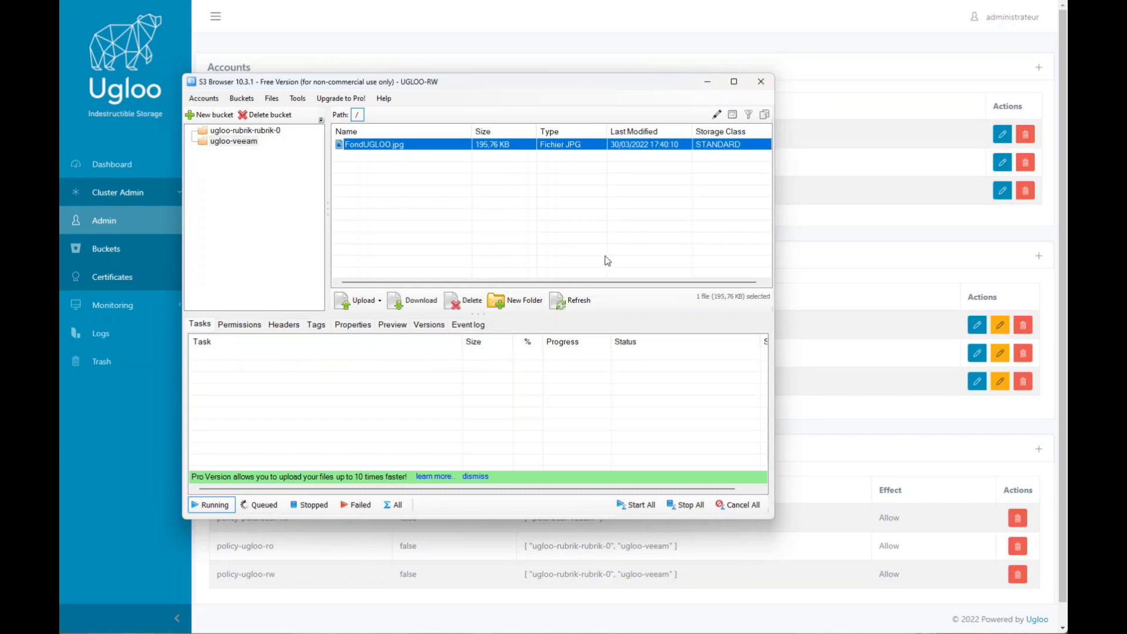
Switch to the UGLOO-RO account and check the contents of the ugloo-rubrik-rubrik-0 and ugloo-veeam buckets.
left_click(205, 99)
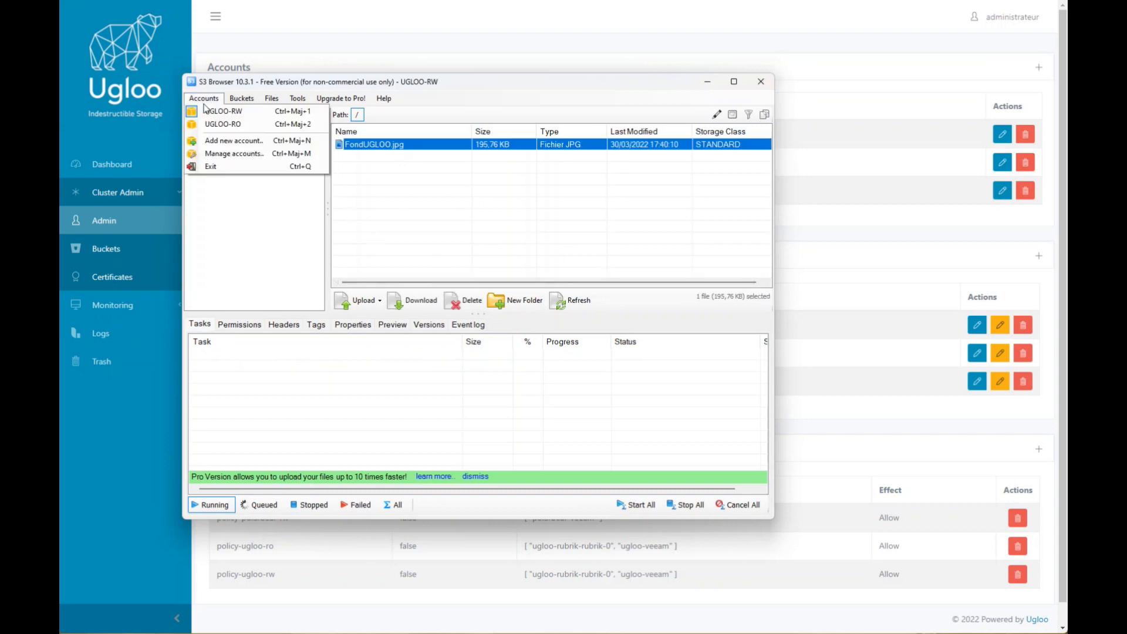
left_click(229, 126)
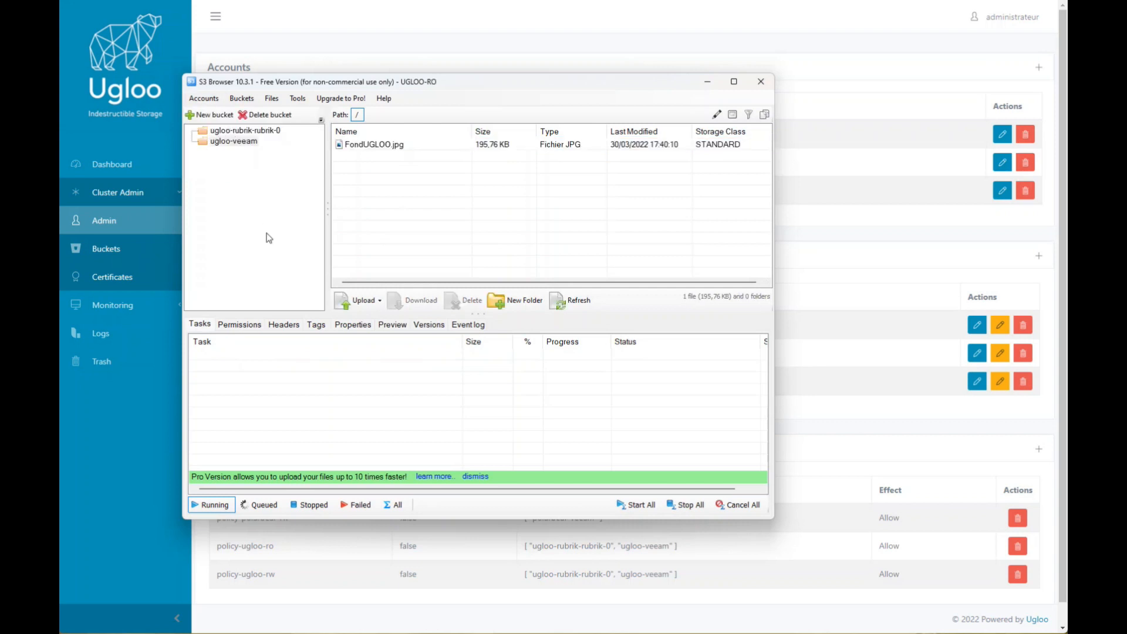
left_click(258, 130)
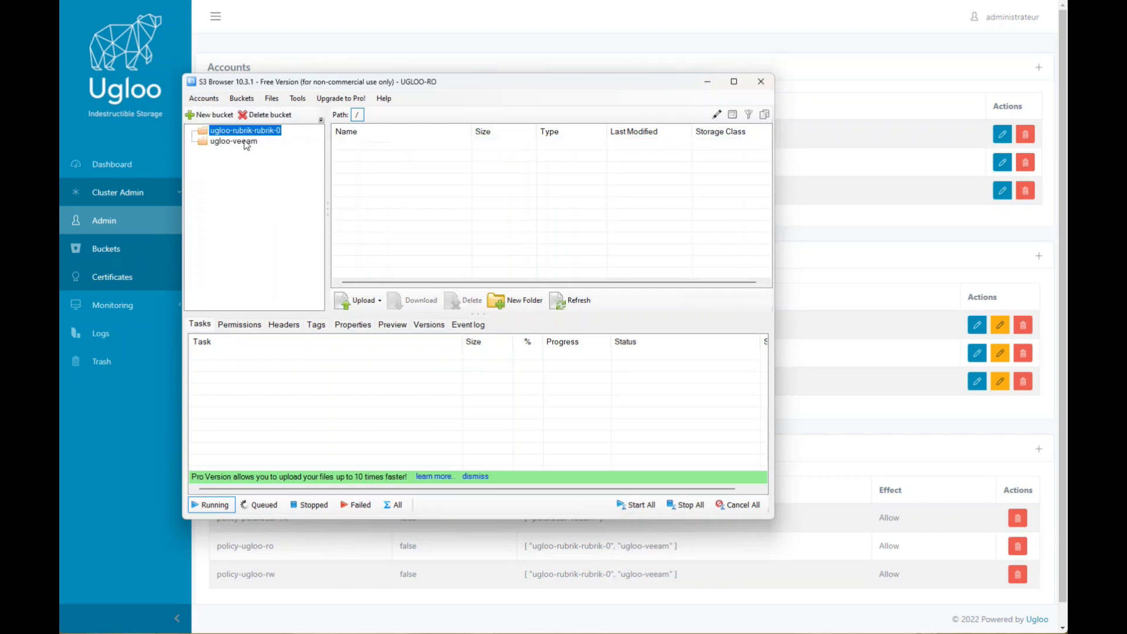
left_click(243, 142)
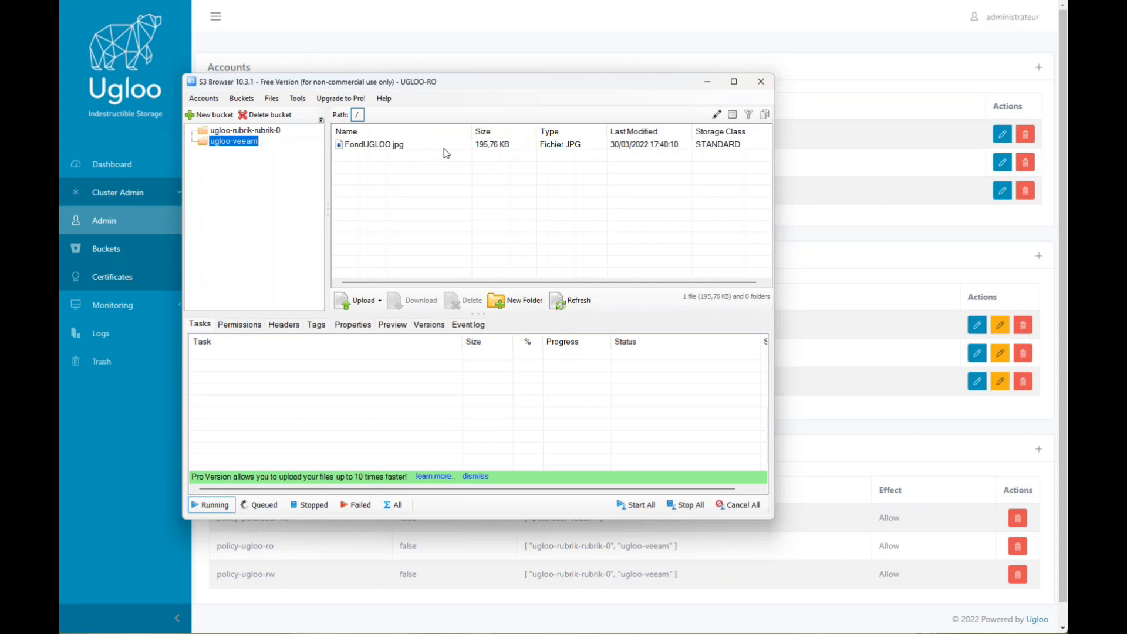
left_click(445, 147)
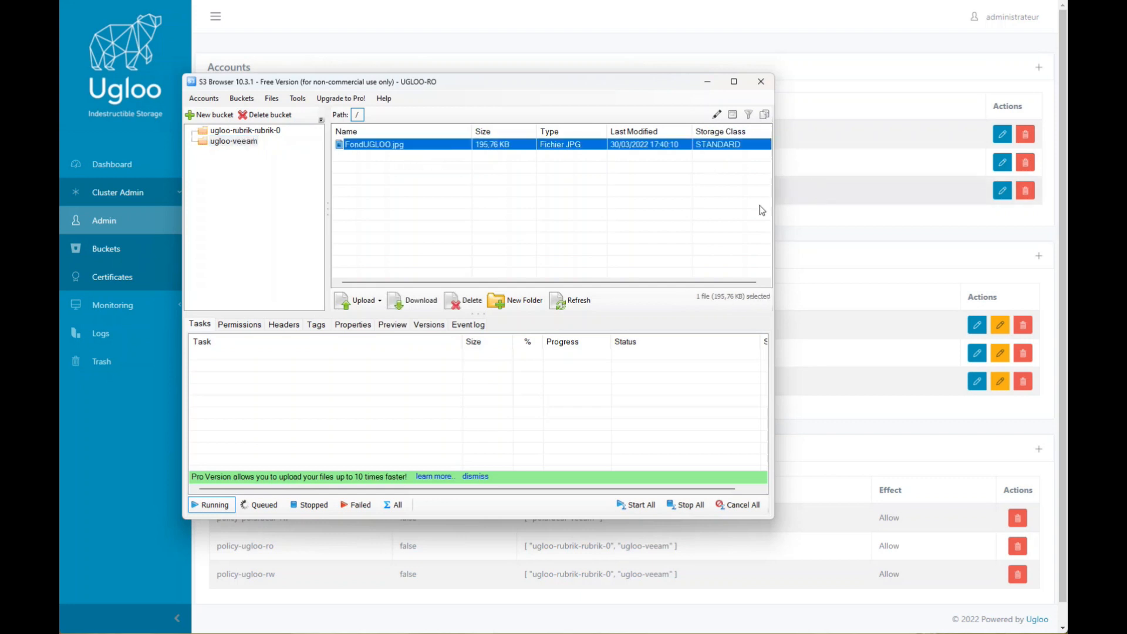
Try to upload Process.jpg to the ugloo-veeam bucket with the read-only account and view the failed tasks.
left_click(381, 315)
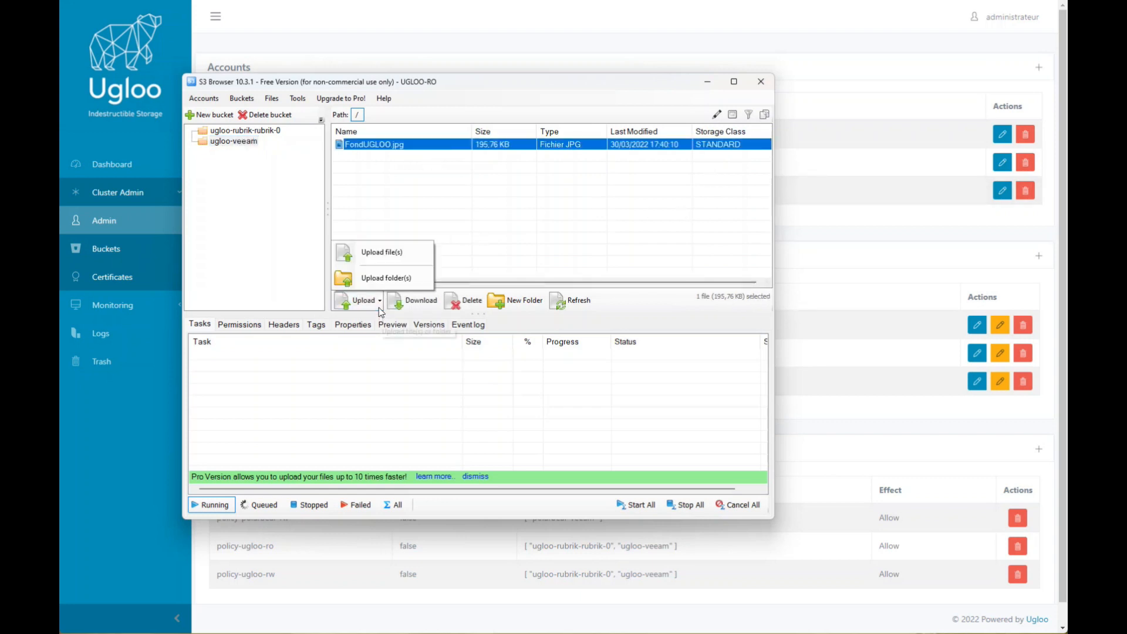
left_click(387, 257)
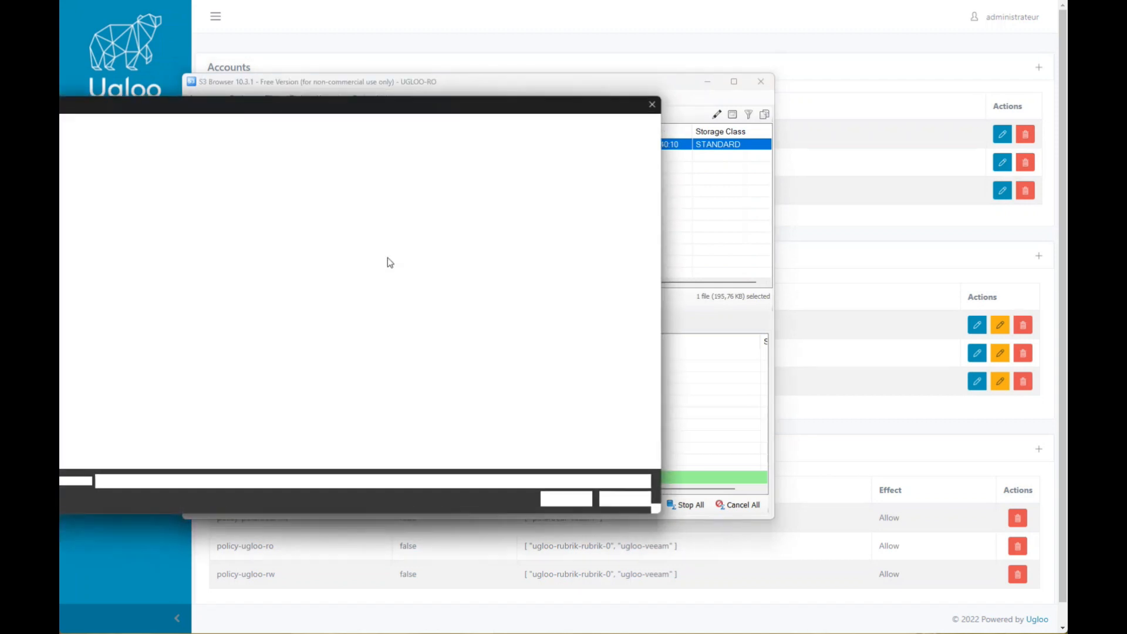
left_click(167, 212)
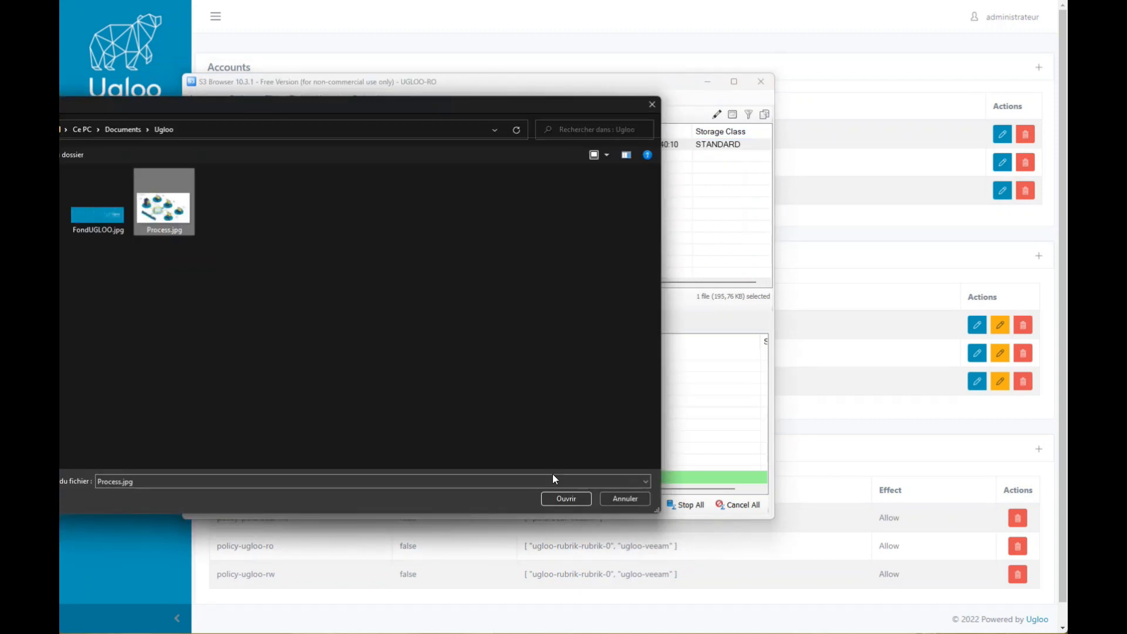
left_click(565, 498)
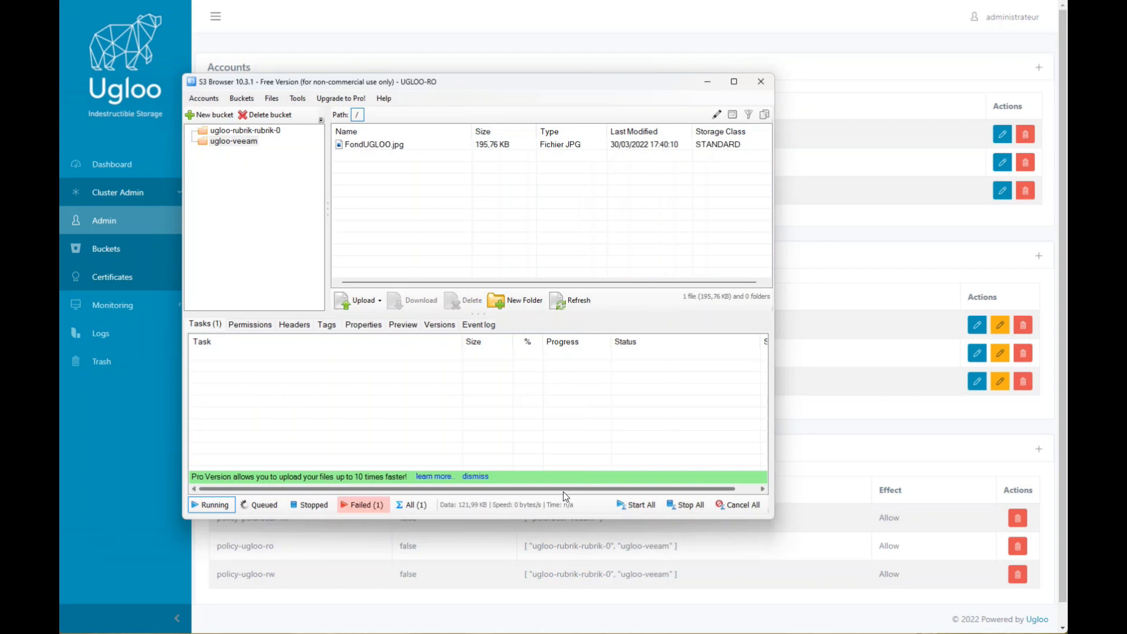
left_click(367, 506)
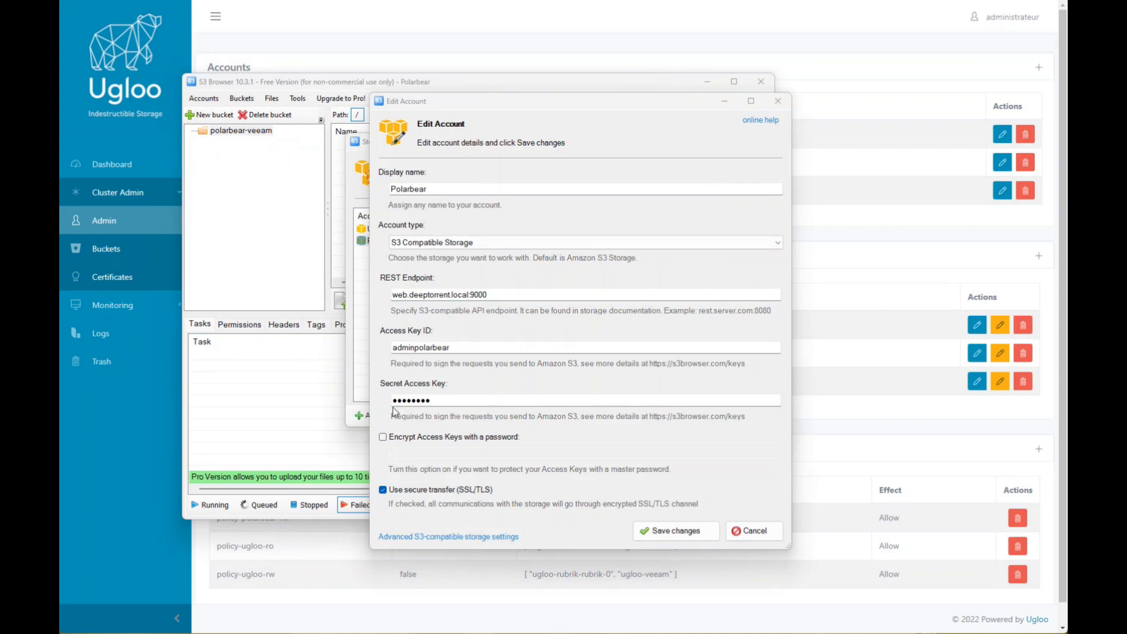
Save the Polarbear storage account and upload FondUGLOO.jpg to the polarbear-veeam bucket.
left_click(661, 532)
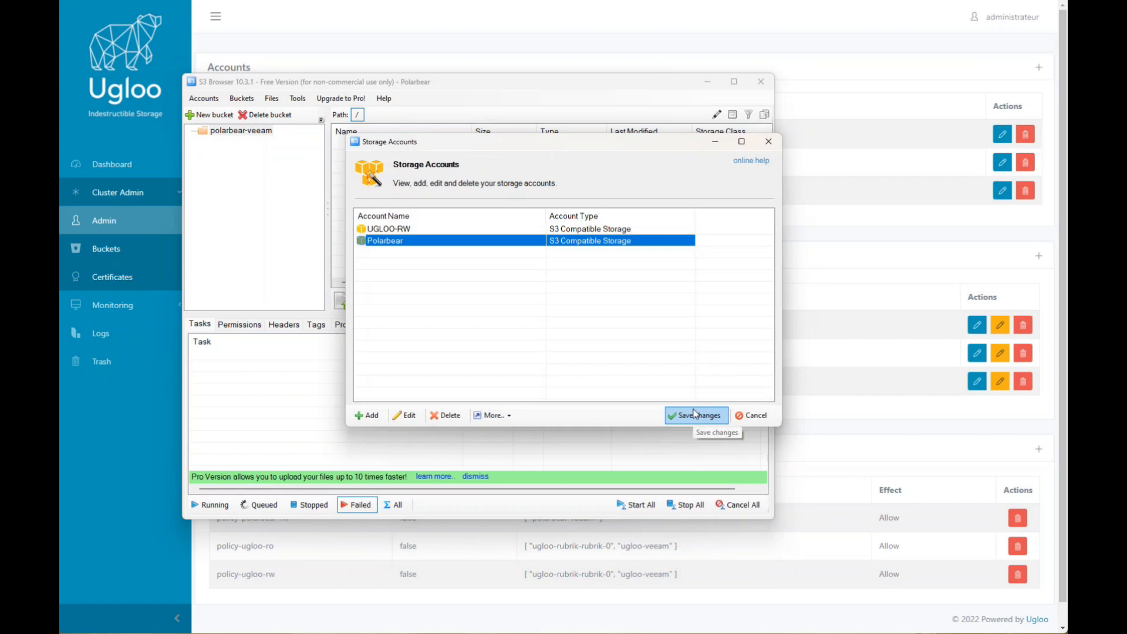
left_click(693, 414)
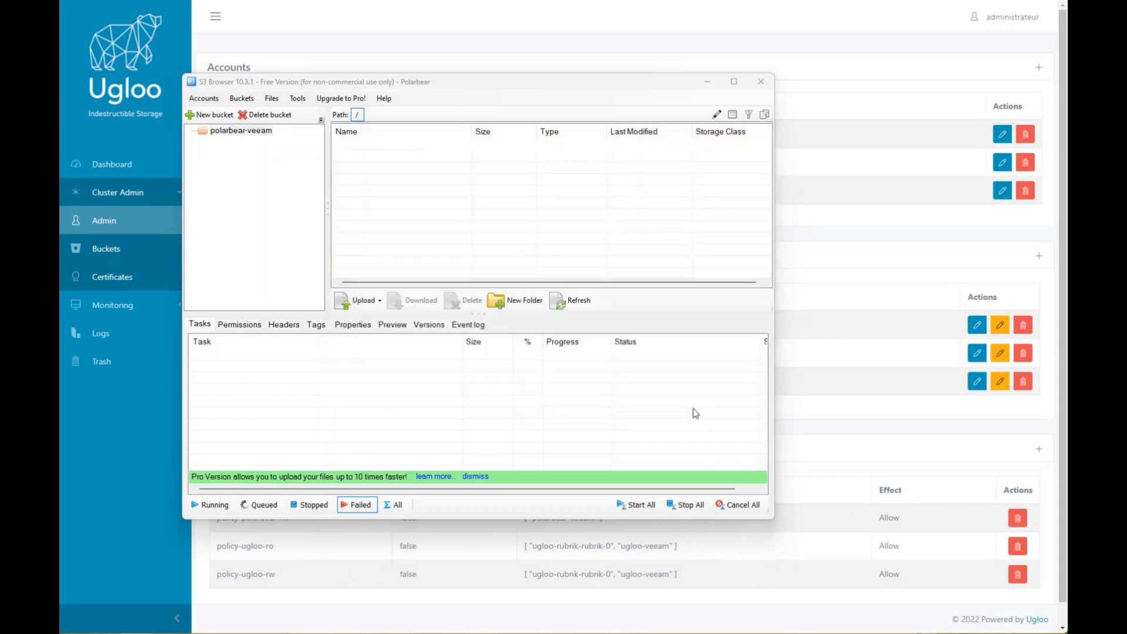
left_click(240, 134)
left_click(379, 301)
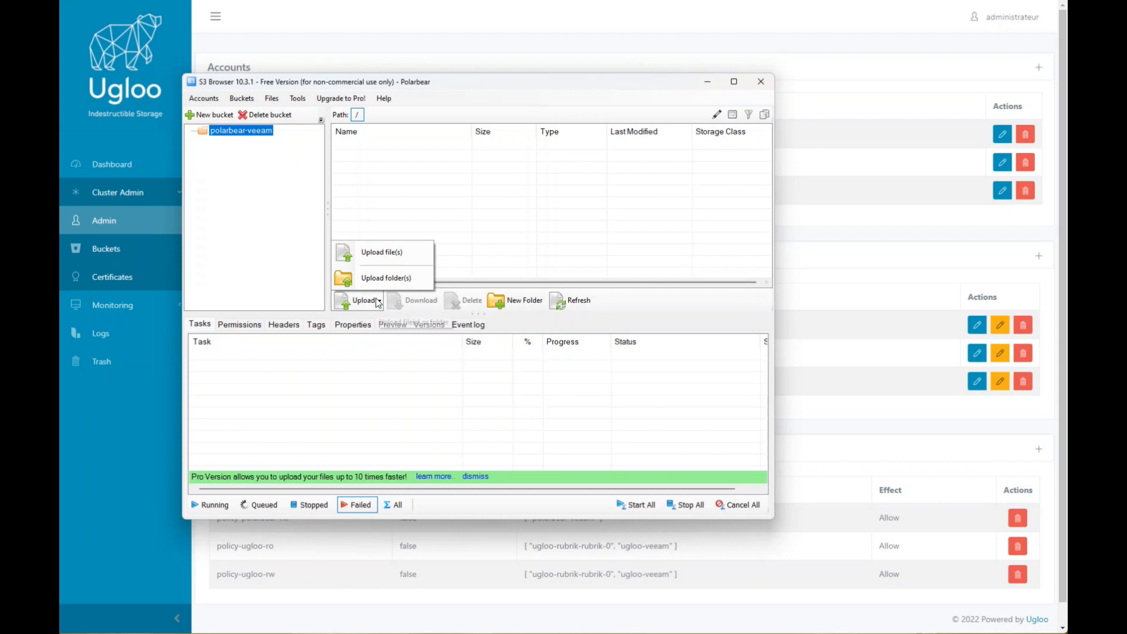
left_click(389, 262)
double_click(108, 234)
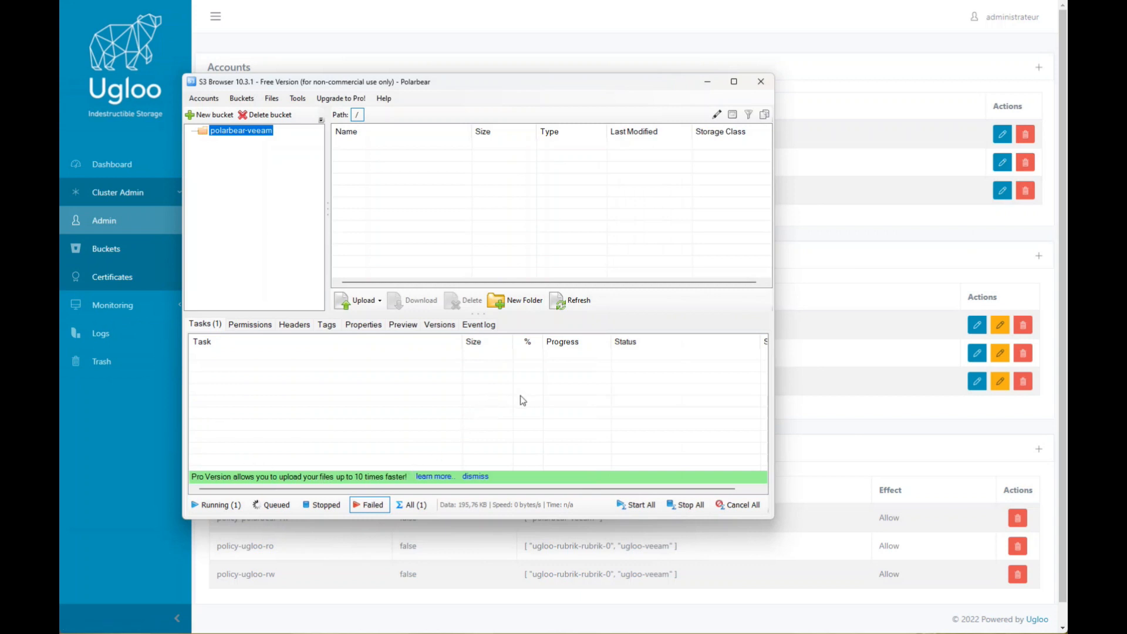
left_click(229, 506)
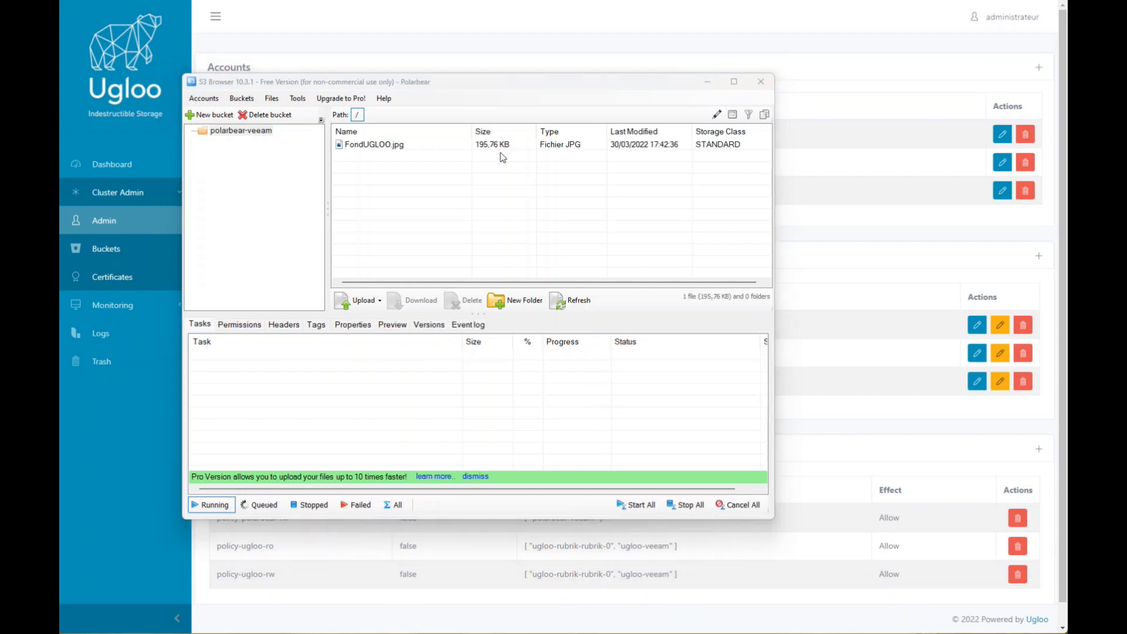
left_click(387, 145)
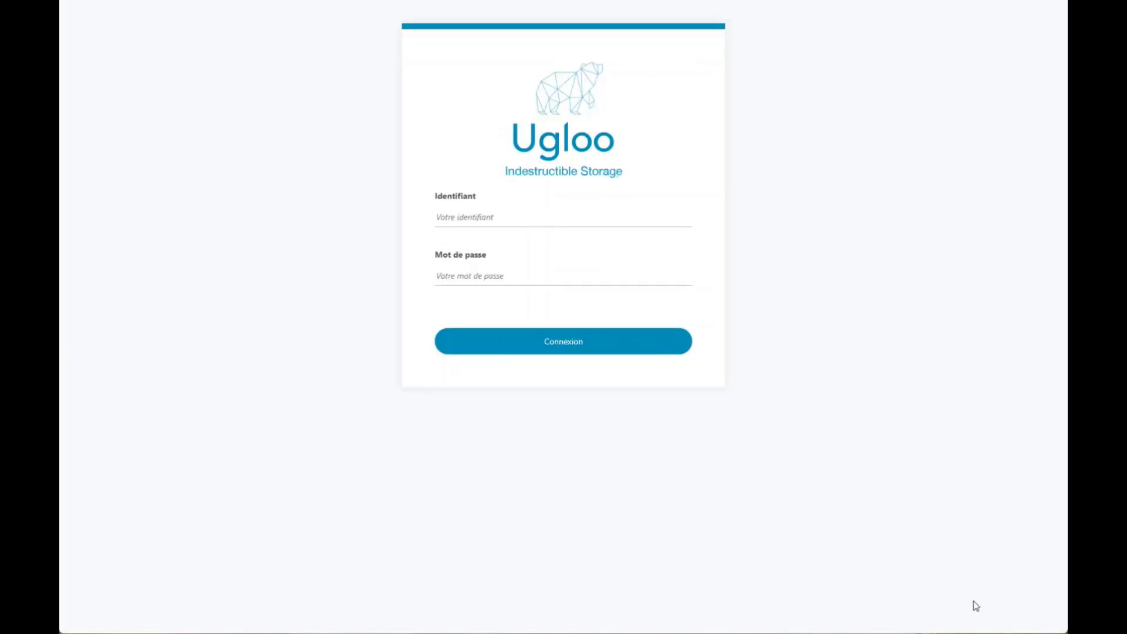
Log in to the Ugloo web console as adminpolarbear with the account password.
left_click(650, 218)
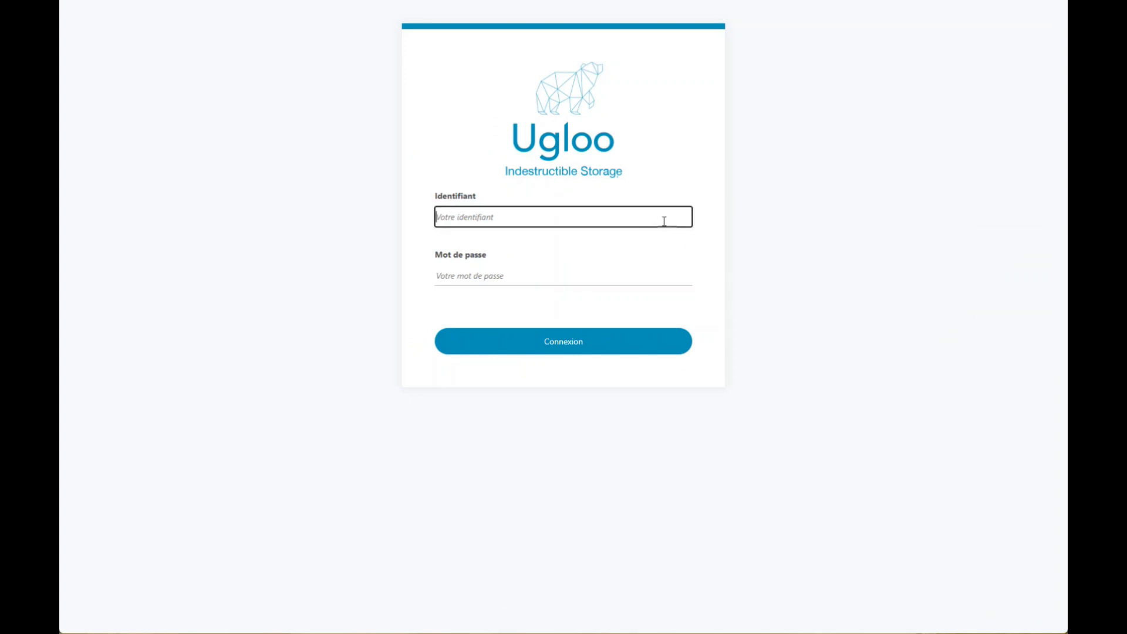
type("ddm")
type("inpolarbear")
key("Tab")
type("********")
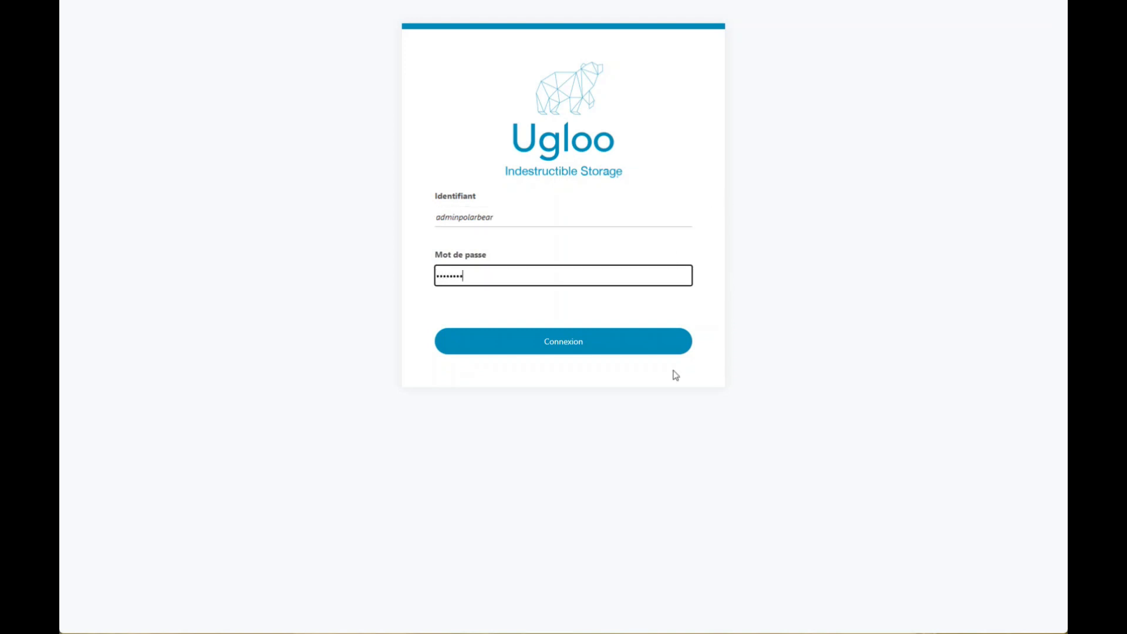
key("Return")
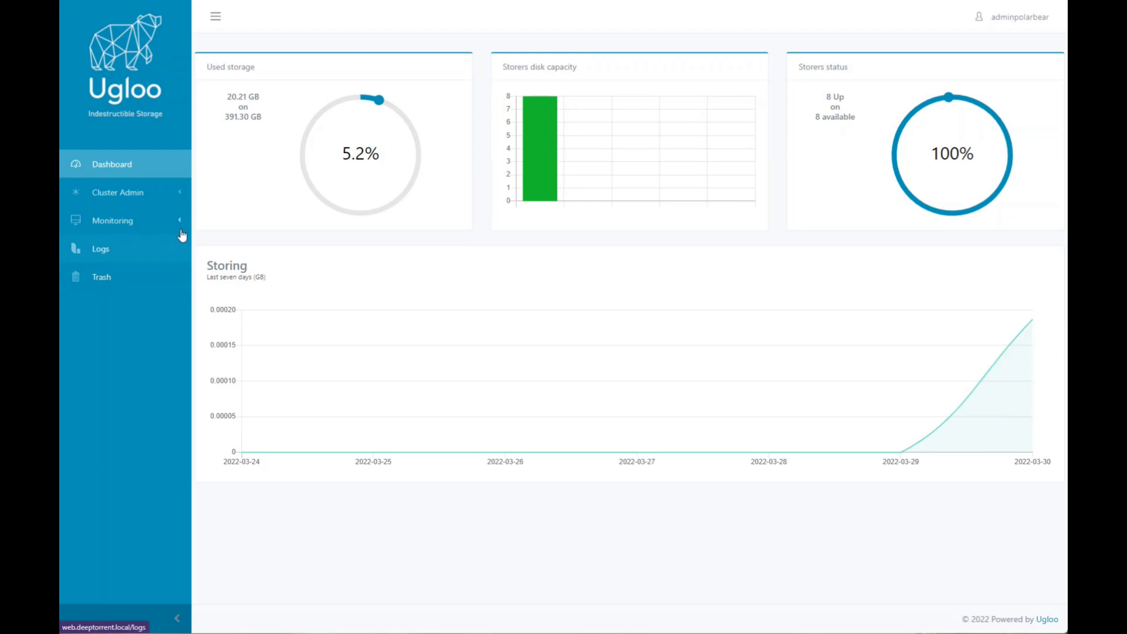
Examine the contents of the polarbear-veeam bucket in the Ugloo console and return to the dashboard.
left_click(179, 203)
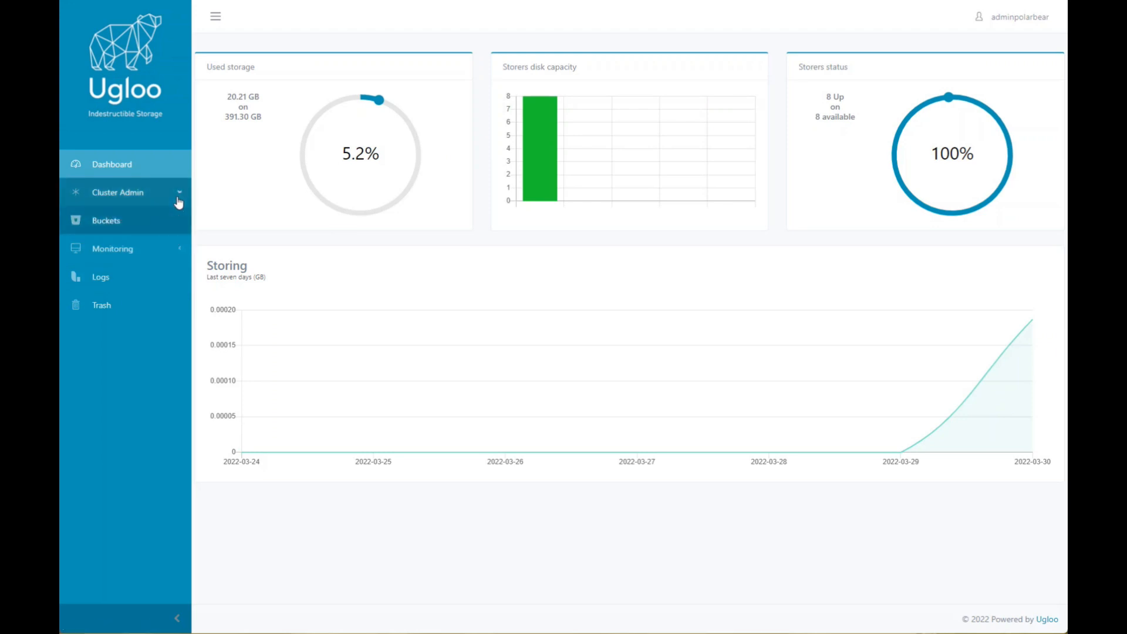
left_click(133, 224)
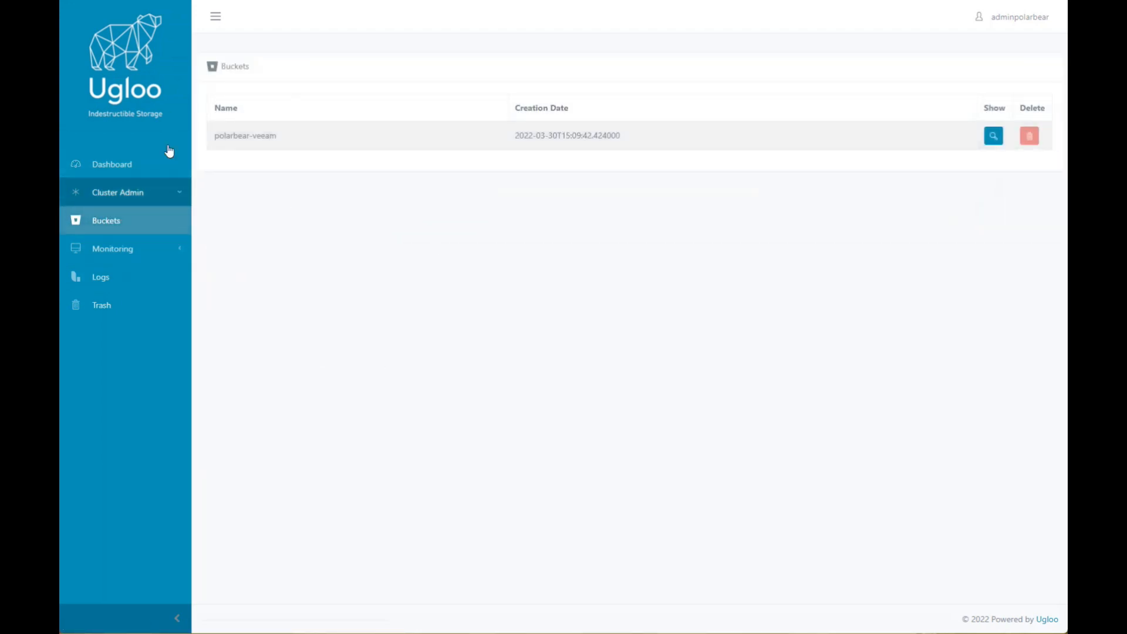
left_click(998, 140)
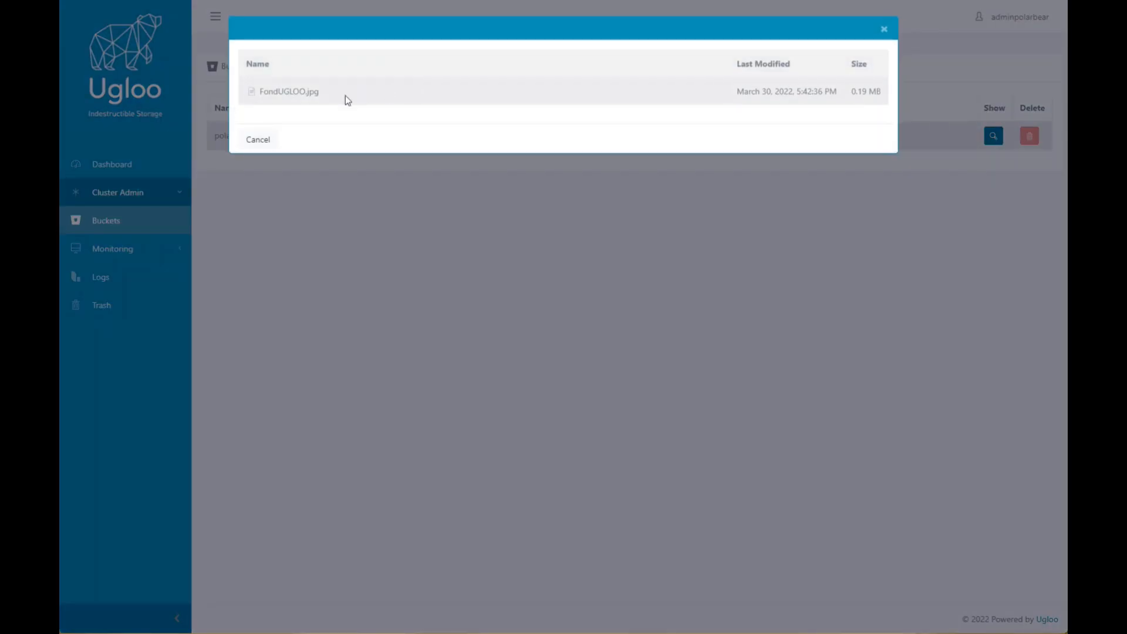
left_click(885, 30)
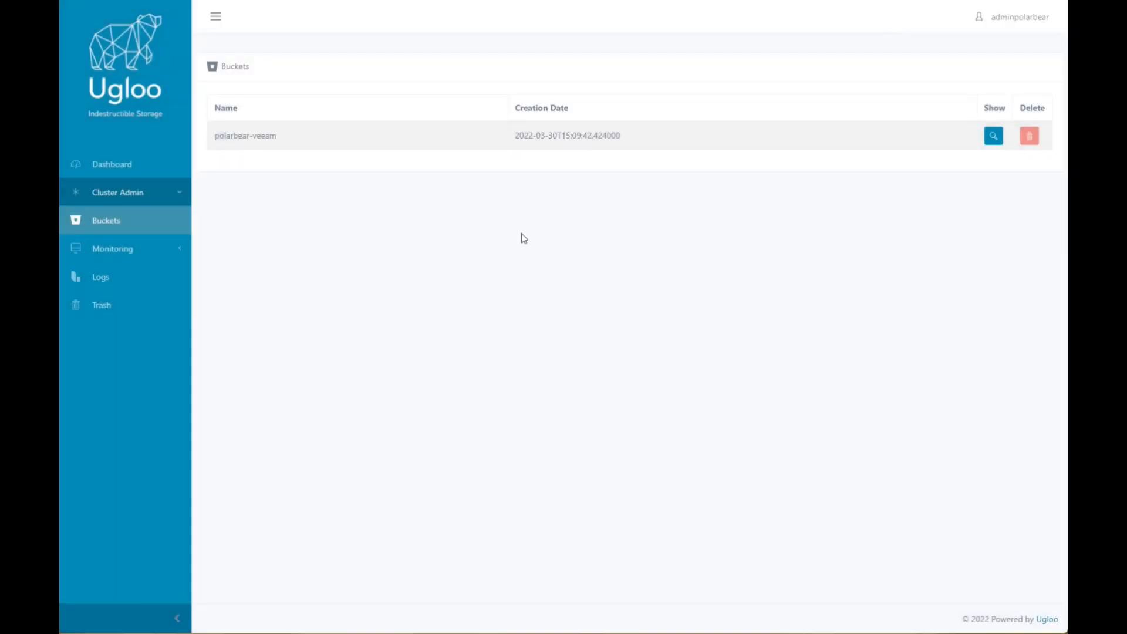
left_click(169, 190)
left_click(140, 175)
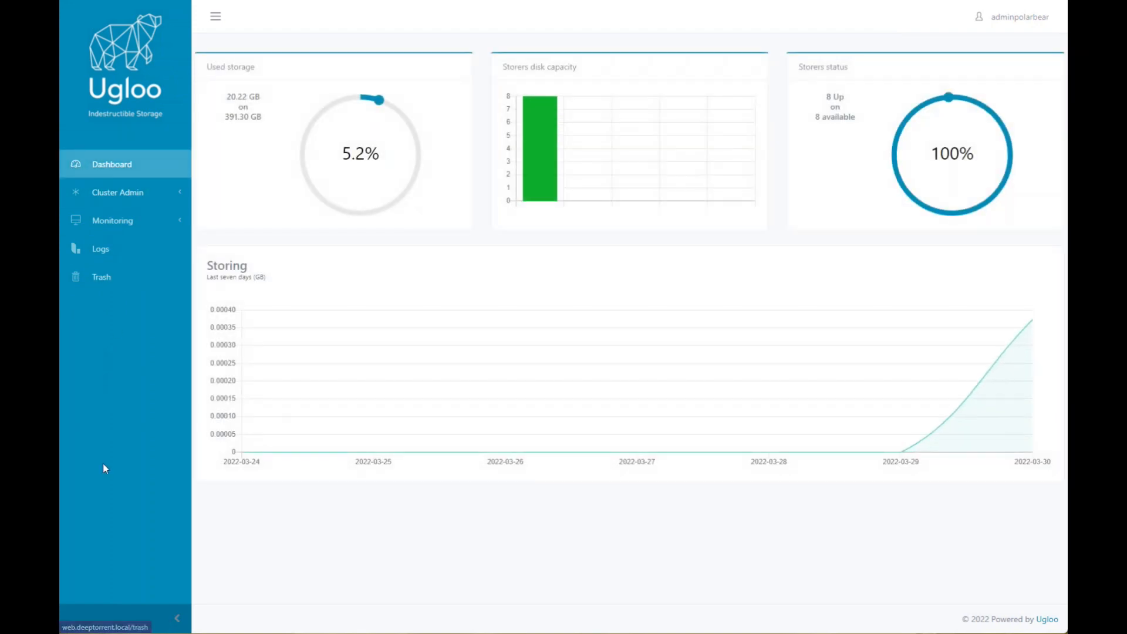